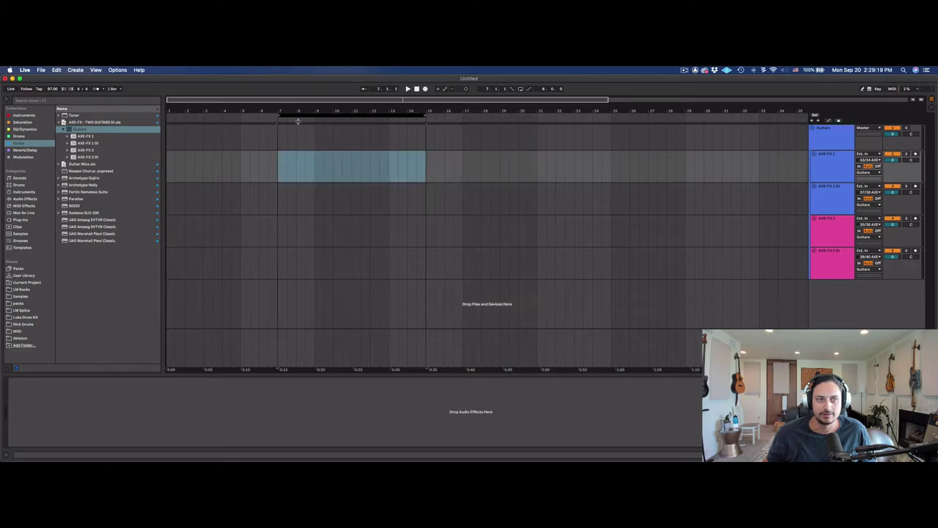
Place the insert marker at the very start of the AXE-FX 1 track.
left_click(306, 165)
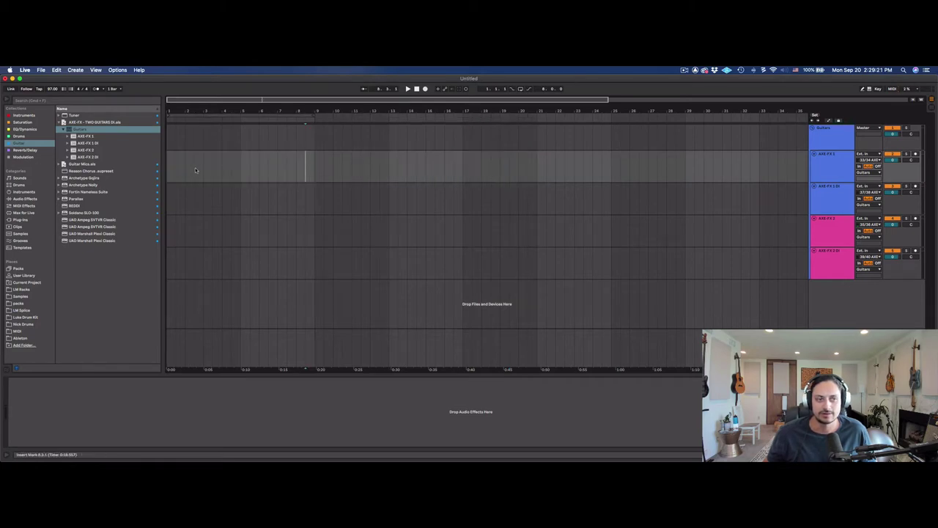
left_click(169, 167)
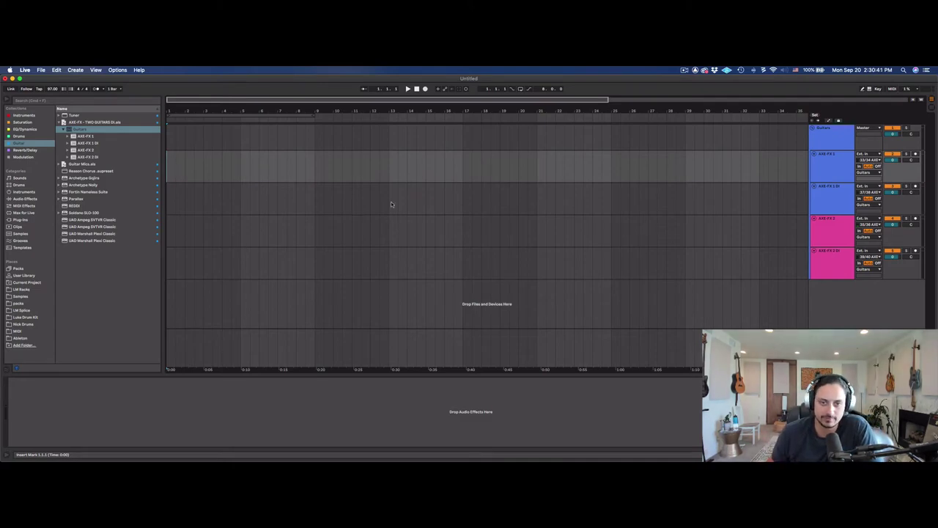
Bring up the Audio Devices window of Audio MIDI Setup, reposition it, and return to Live.
key("ctrl+Up")
left_click(596, 454)
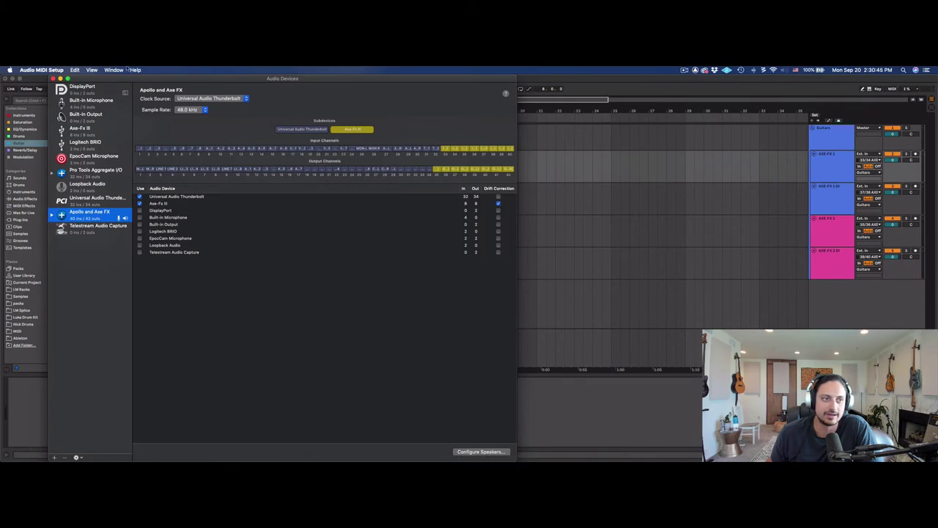
left_click_drag(139, 79, 114, 81)
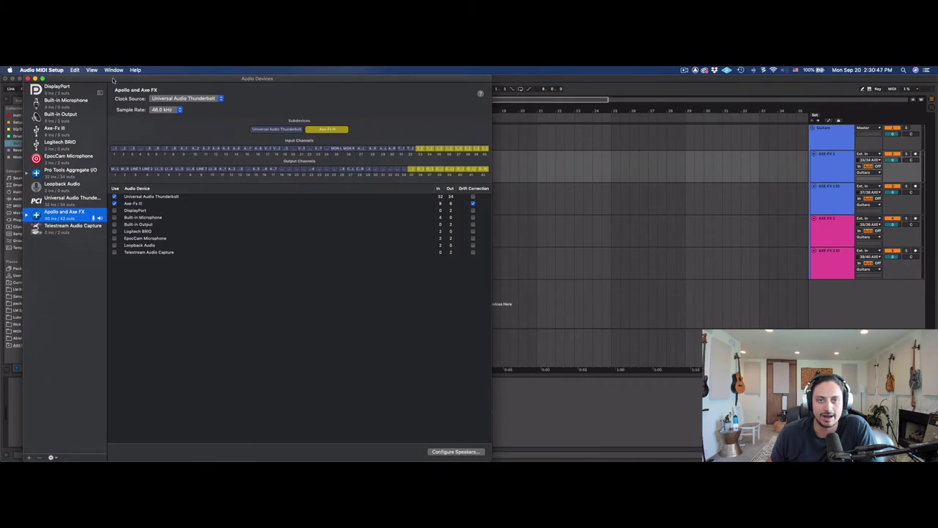
left_click(579, 199)
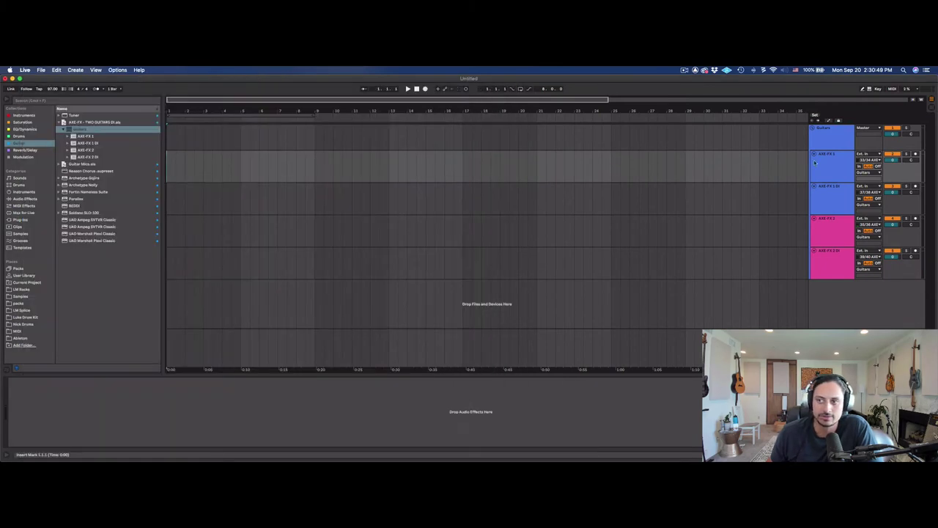
Go through the Guitars group and its AXE-FX 1, AXE-FX 1 DI, AXE-FX 2 and AXE-FX 2 DI tracks one by one.
left_click(835, 135)
left_click(836, 166)
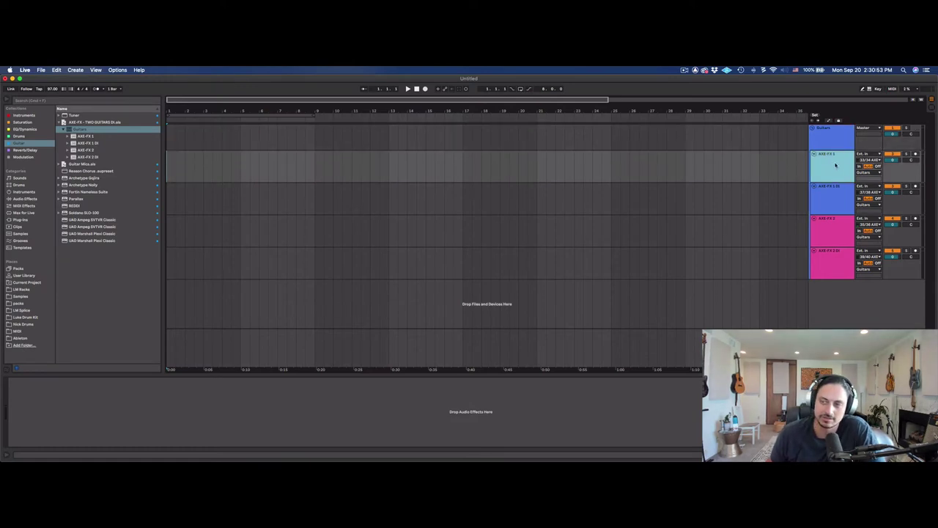
key("Up")
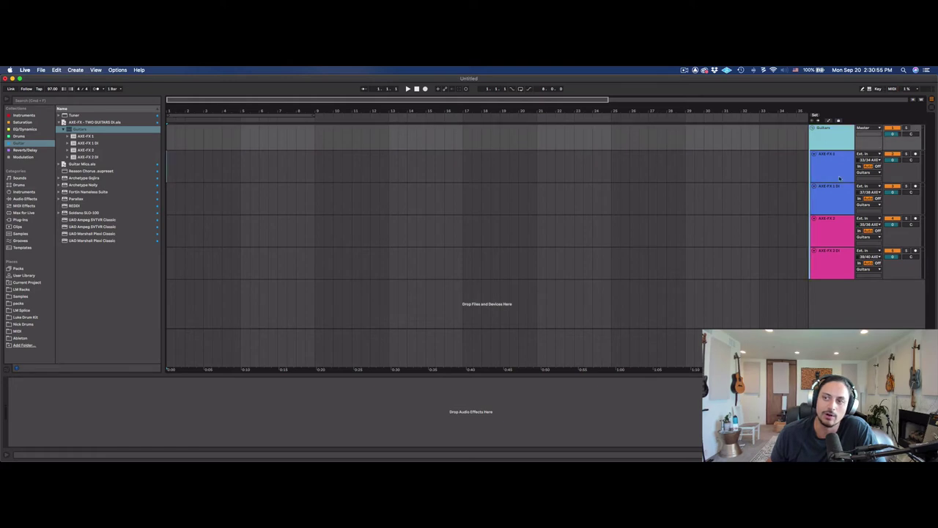
key("Down")
key("Down")
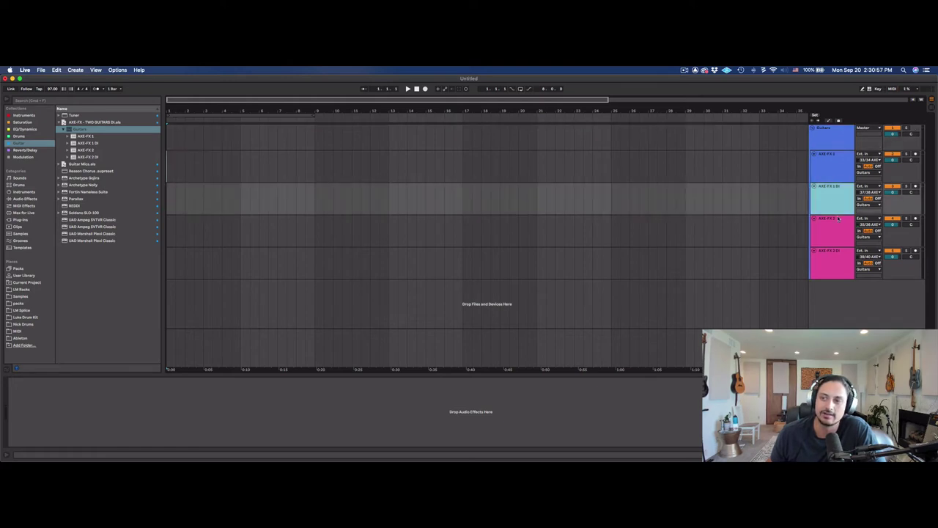
key("Down")
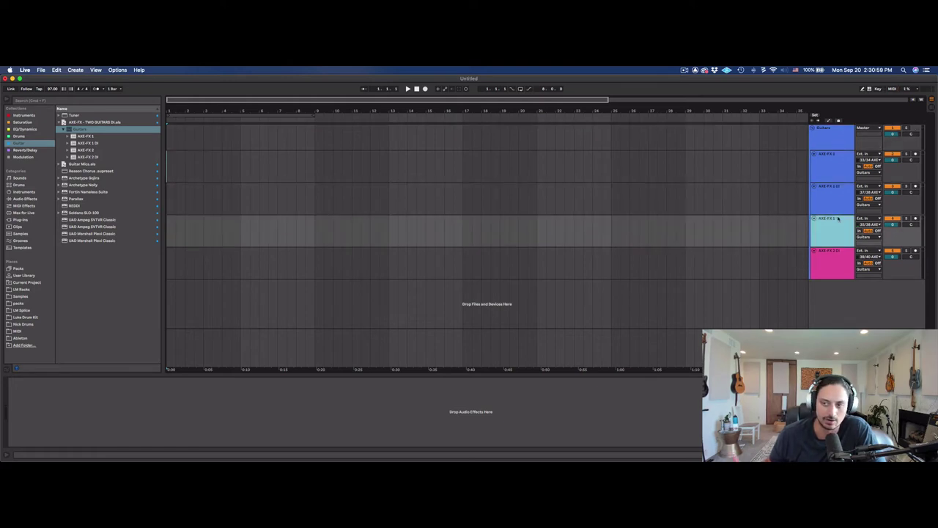
left_click_drag(838, 220, 831, 261)
left_click(836, 143)
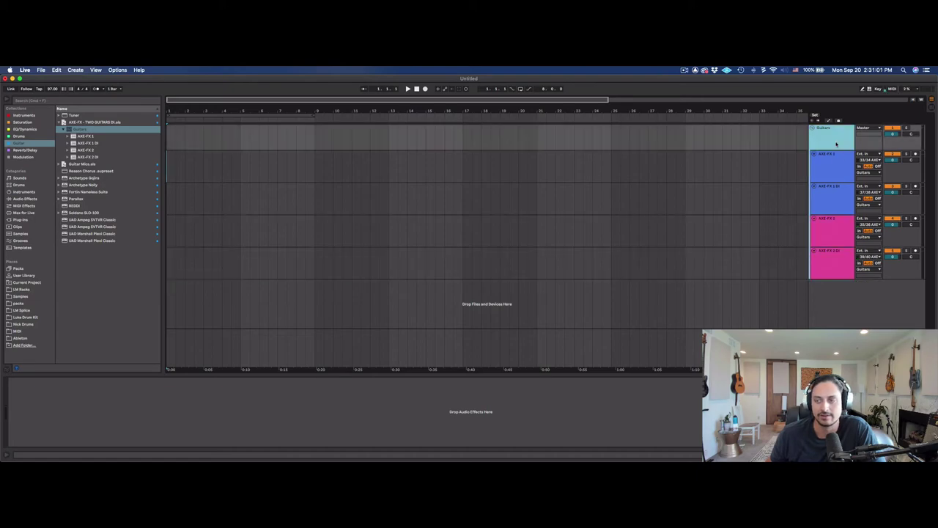
Switch to Audio MIDI Setup and review the device creation options and the subdevices and drift correction of Apollo and Axe FX.
key("ctrl+Up")
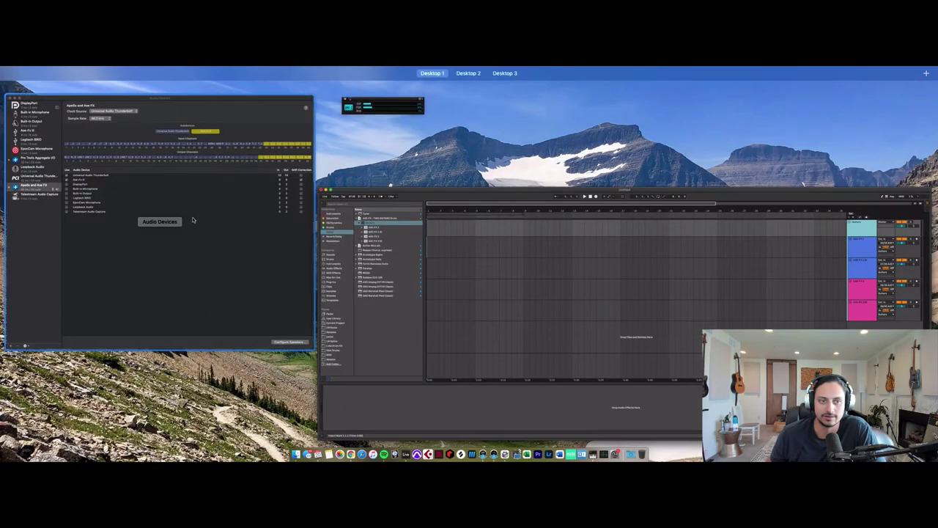
left_click(193, 220)
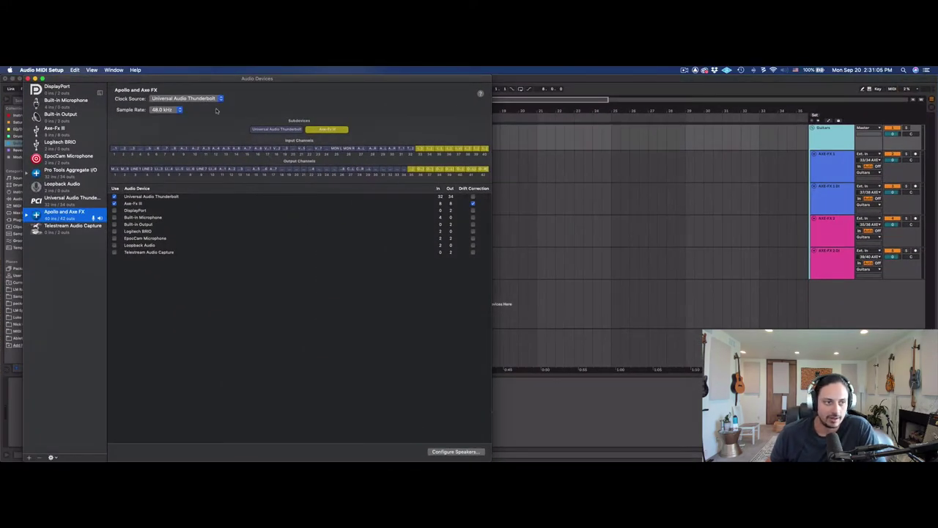
left_click(29, 456)
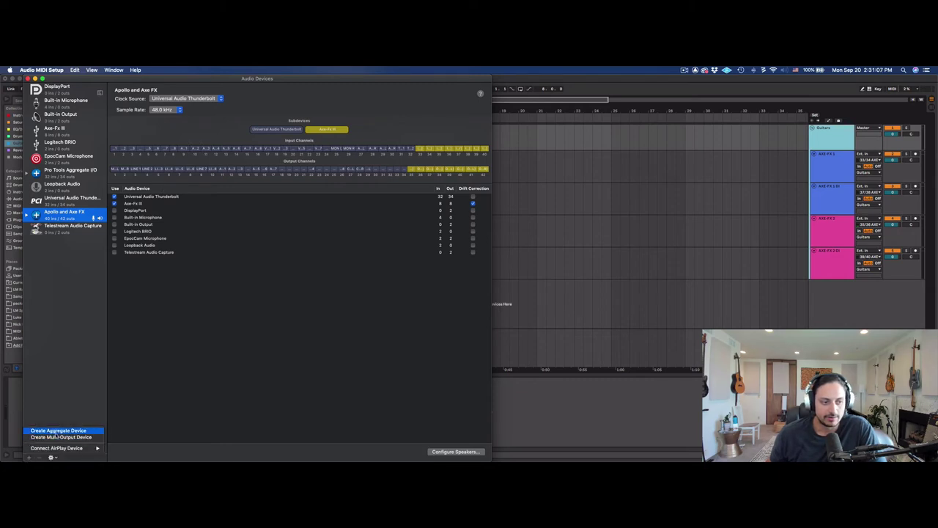
left_click(74, 360)
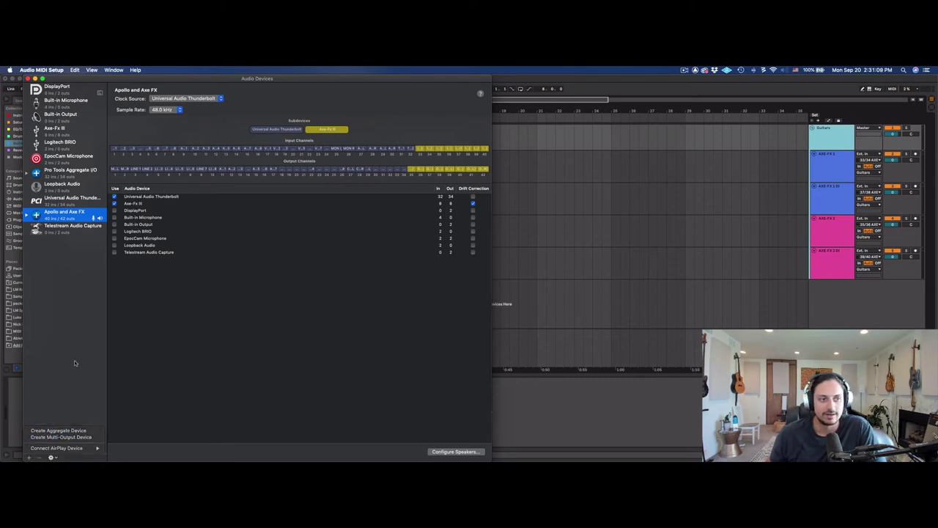
left_click(174, 198)
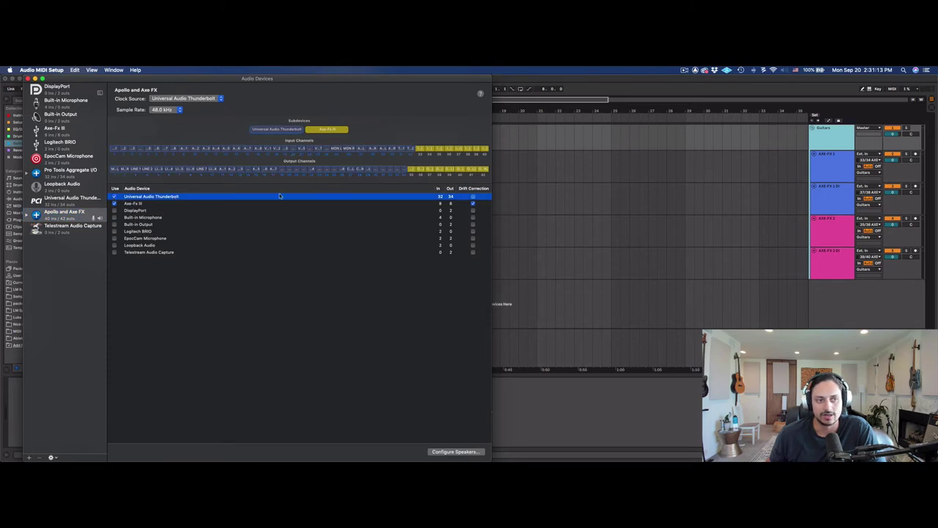
left_click(473, 204)
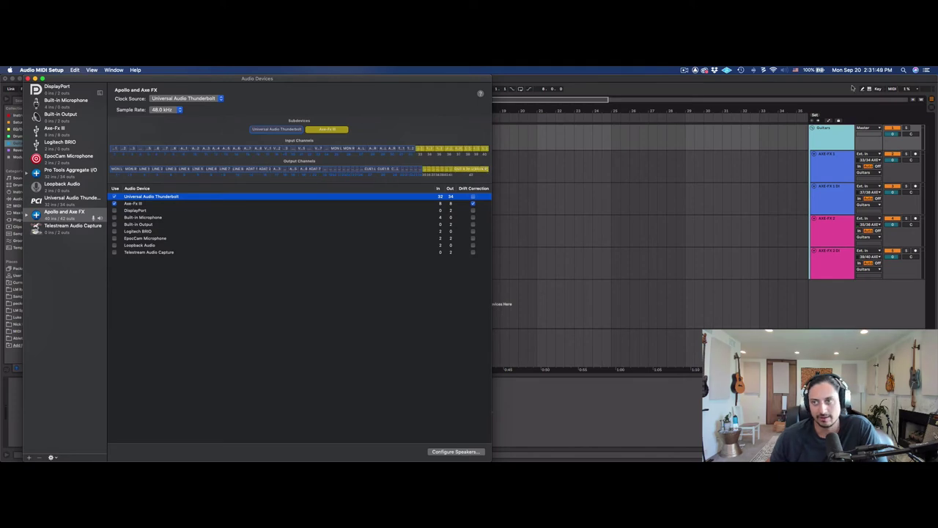
Switch to Live and choose Apollo and Axe FX (40 In, 42 Out) as the audio input device in the preferences.
left_click(805, 91)
key("super+comma")
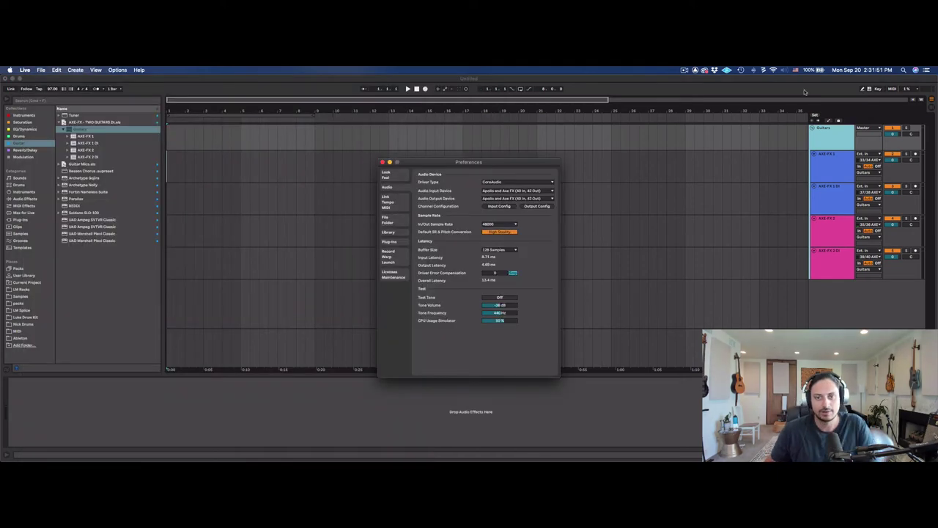
left_click(487, 205)
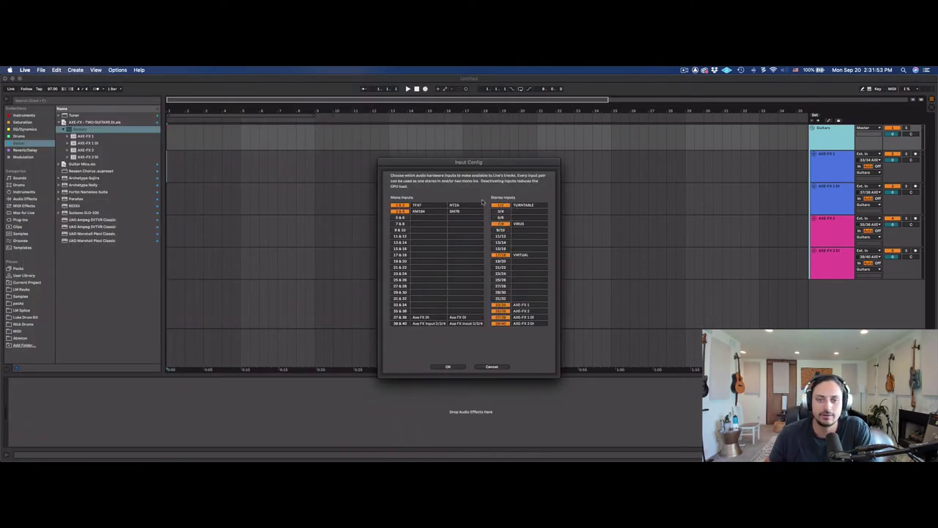
left_click(491, 366)
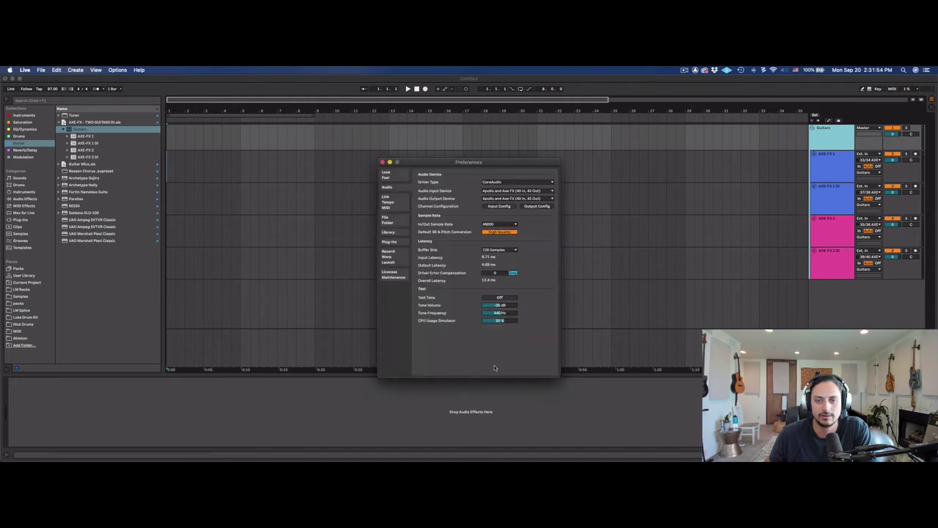
left_click(499, 192)
left_click(498, 192)
left_click(496, 192)
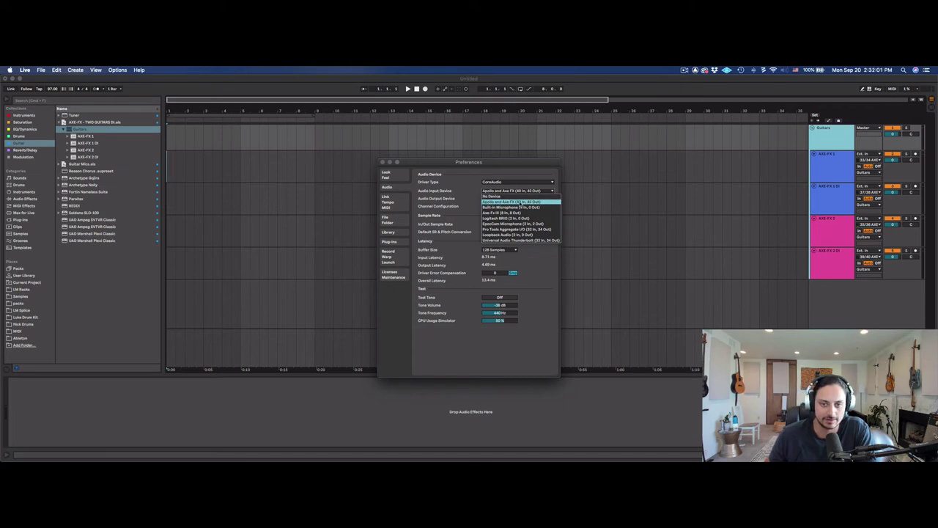
left_click(492, 202)
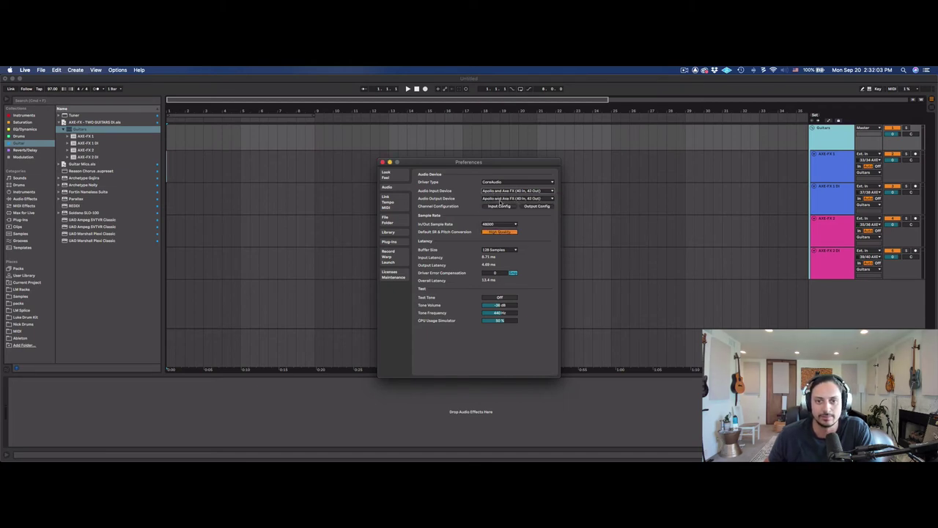
Open Live's input configuration beside the Audio Devices window and toggle the VIRUS stereo input 7/8 off and back on.
left_click(499, 205)
key("ctrl+Up")
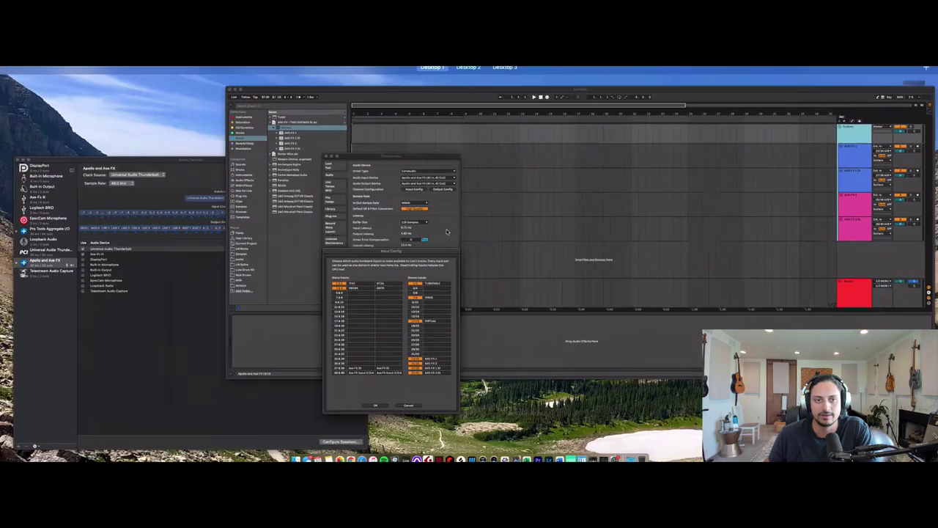
left_click(178, 356)
left_click_drag(524, 161, 715, 162)
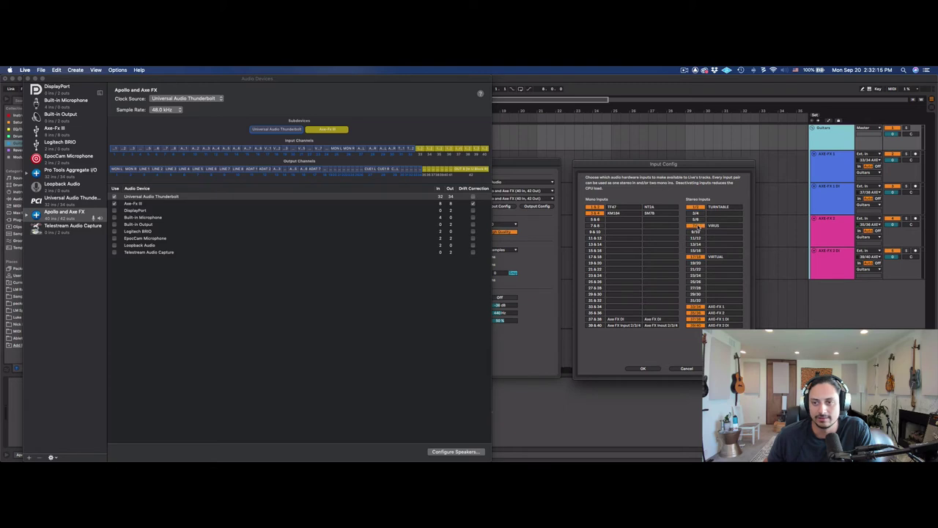
left_click(700, 226)
left_click(702, 227)
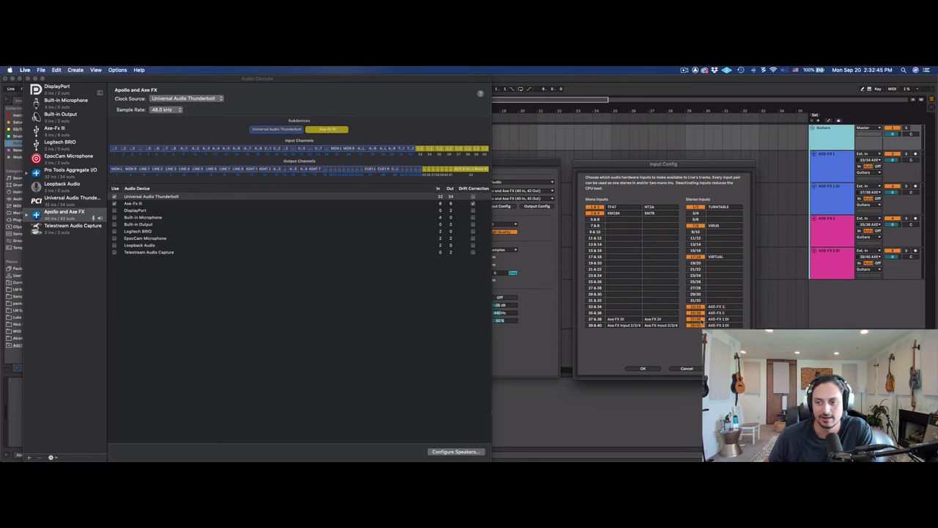
Check the aggregate device's channels in Audio MIDI Setup, confirm Live's input configuration and return to the arrangement.
left_click(480, 157)
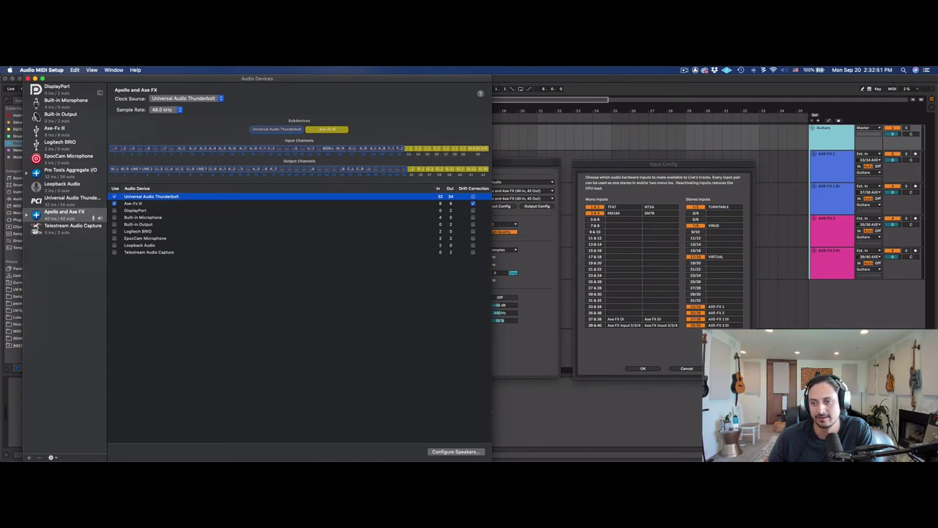
key("super+Tab")
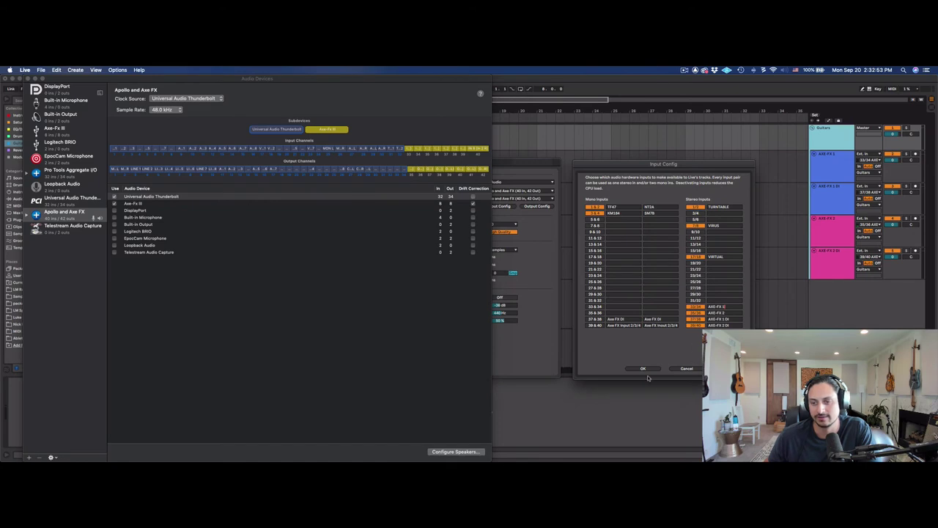
left_click(642, 369)
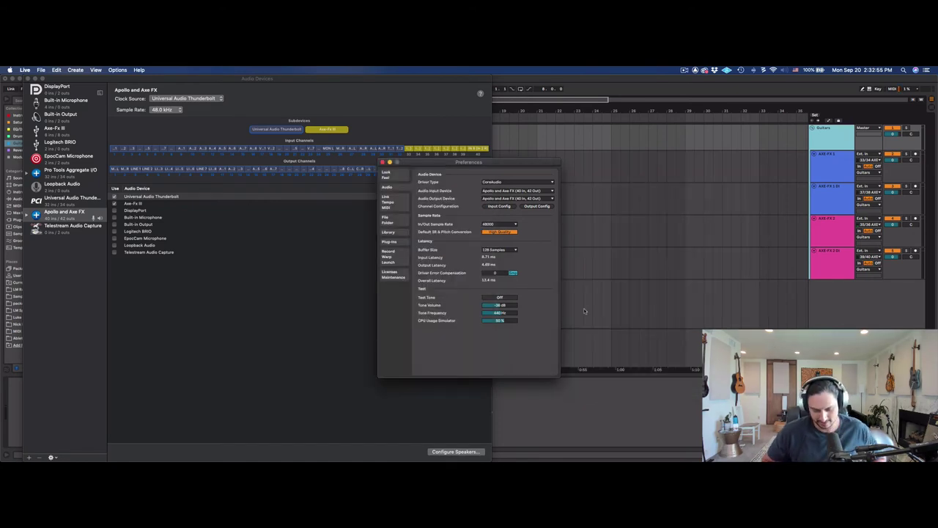
left_click(575, 153)
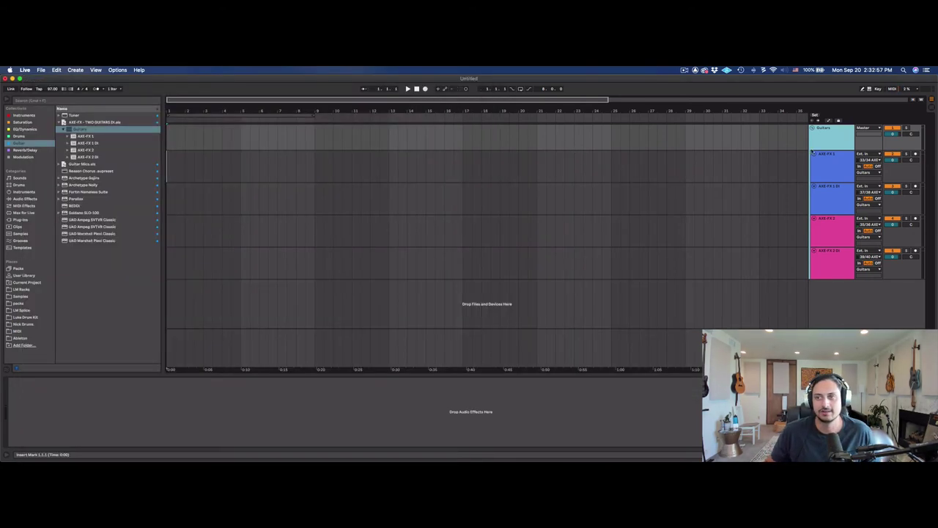
Choose 33/34 AXE-FX 1 as the external input of the AXE-FX 1 track.
left_click(815, 154)
left_click(872, 159)
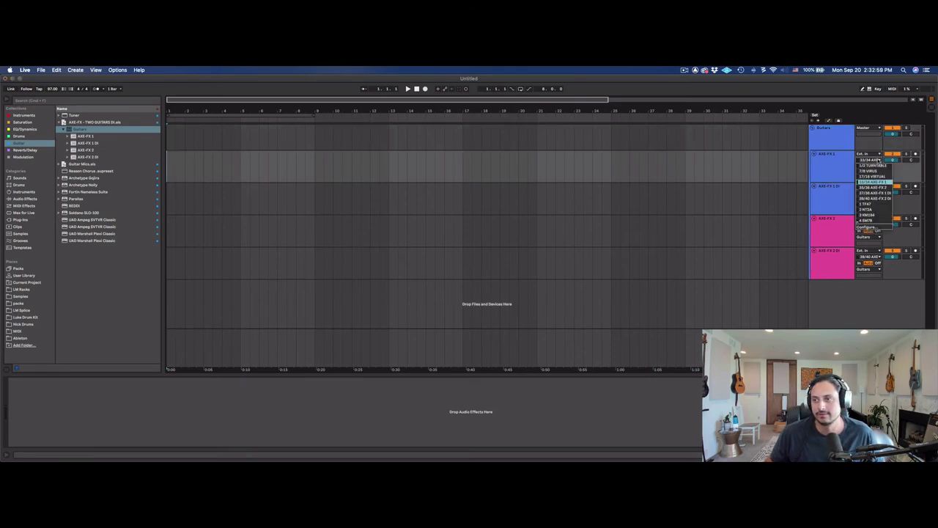
left_click(872, 181)
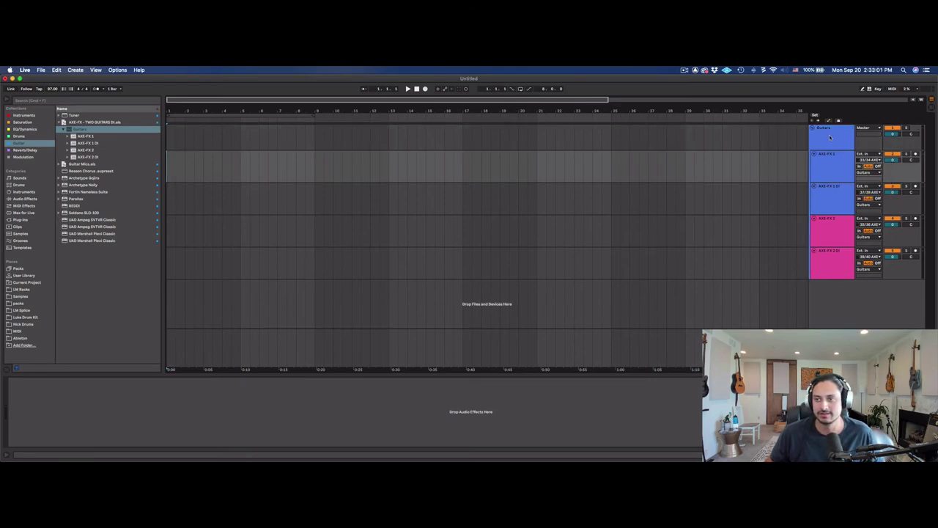
Load another Guitars group from the saved AXE-FX - TWO GUITARS DI set below the existing tracks and delete that copy.
left_click(831, 137)
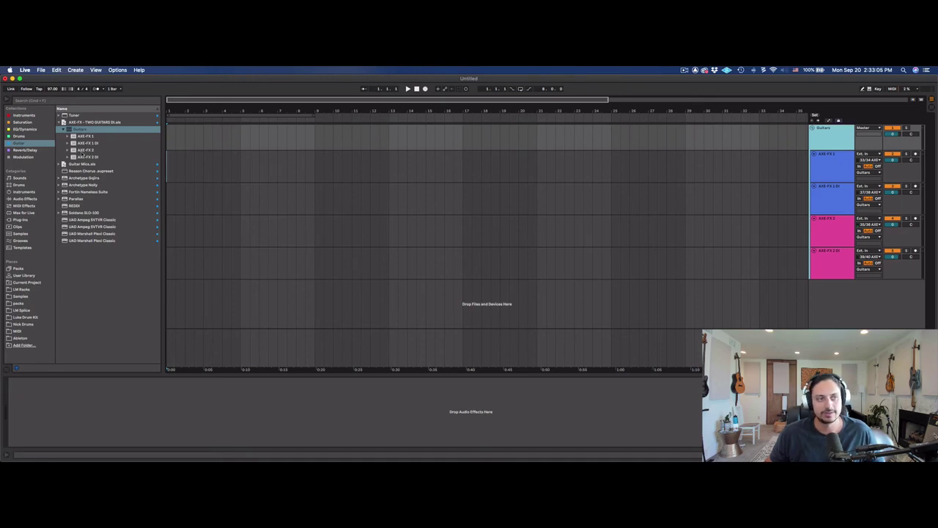
left_click(78, 129)
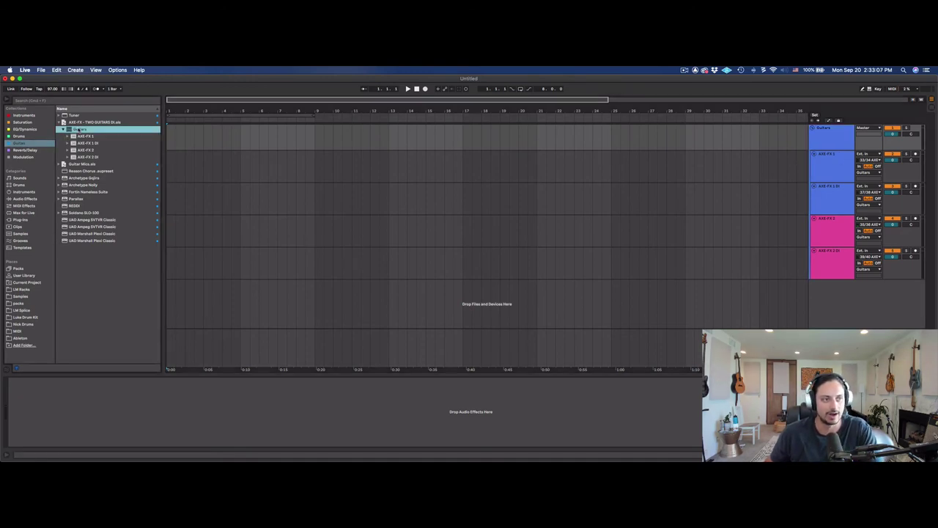
left_click_drag(285, 341, 297, 301)
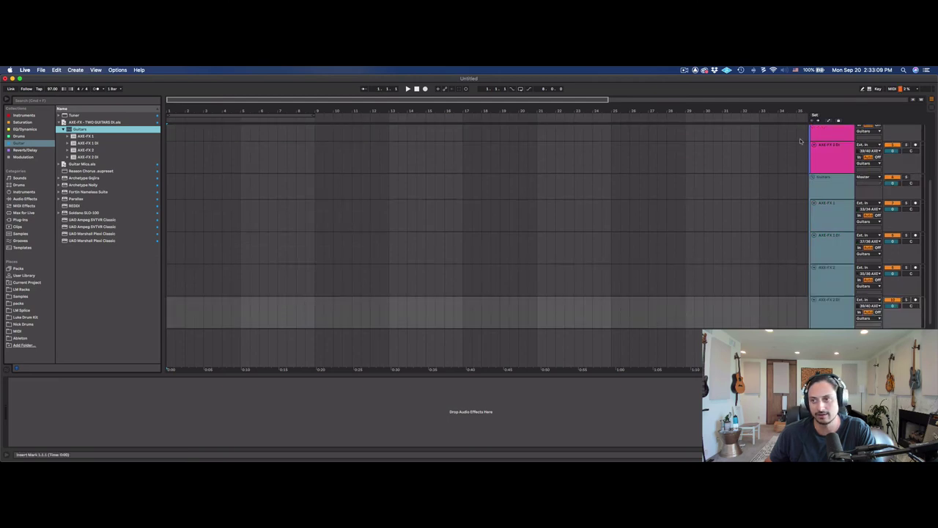
left_click(830, 183)
key("Delete")
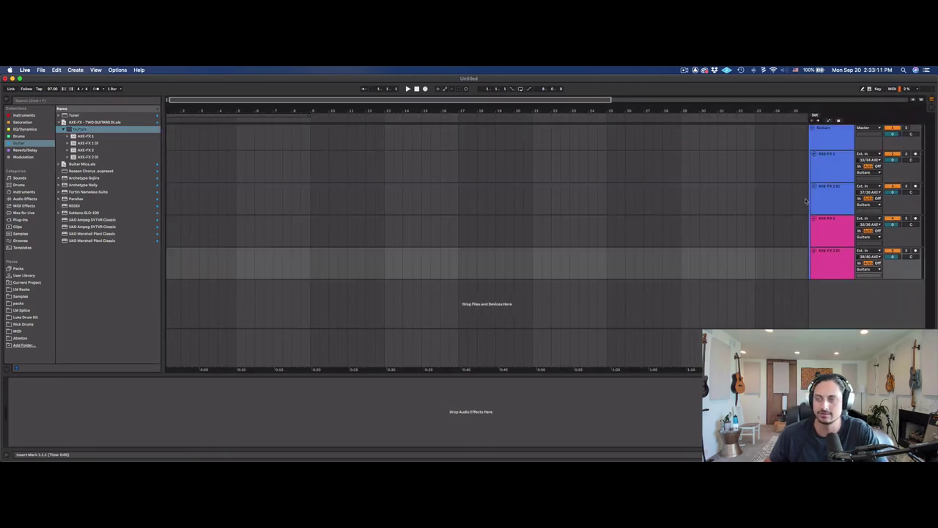
Select the Guitars group track in Live and switch to Axe-Edit III.
left_click(829, 144)
key("ctrl+Up")
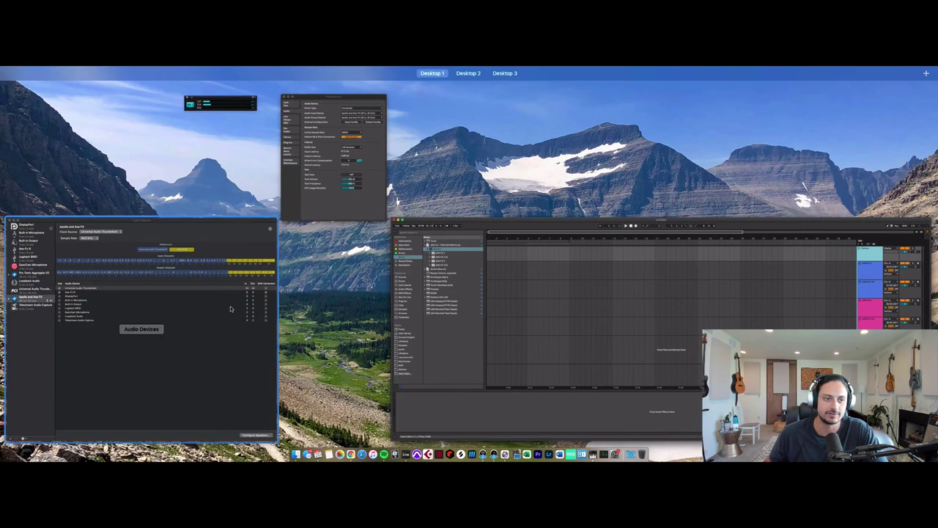
left_click(602, 290)
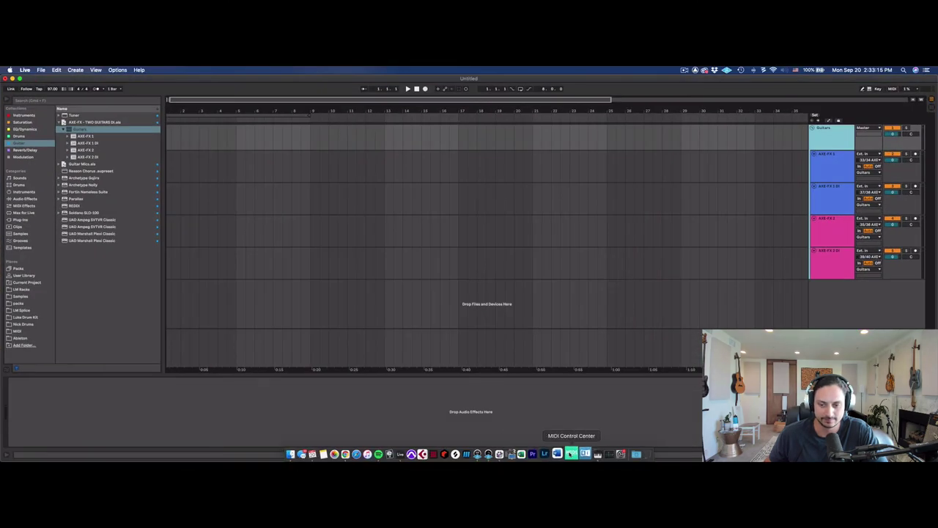
left_click(481, 454)
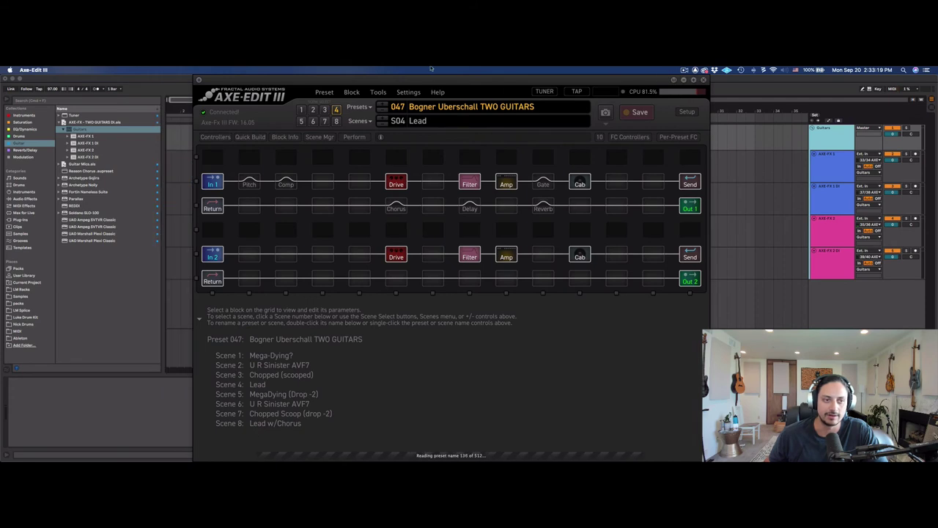
Inspect the Input 1, Input 2, upper Send, Feedback Return 1 and Output 1 blocks of the Bogner Uberschall TWO GUITARS preset.
left_click(219, 181)
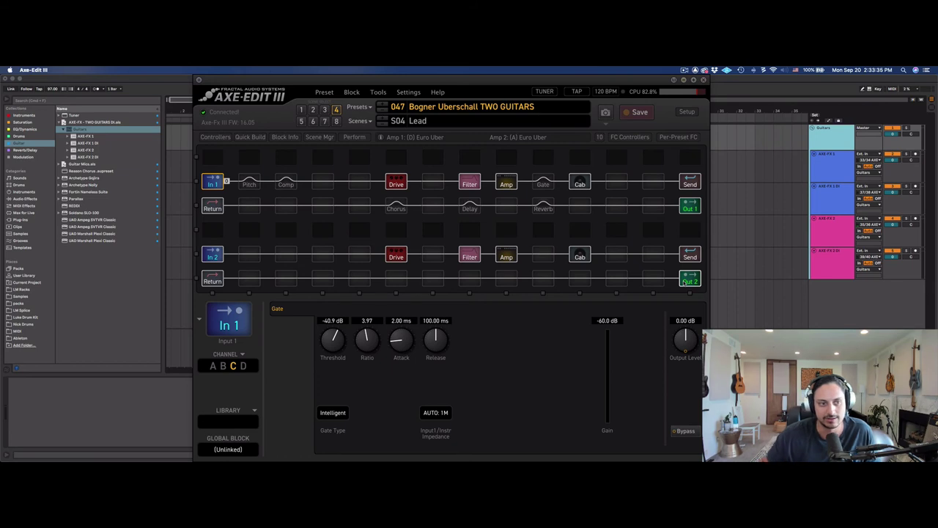
left_click(212, 254)
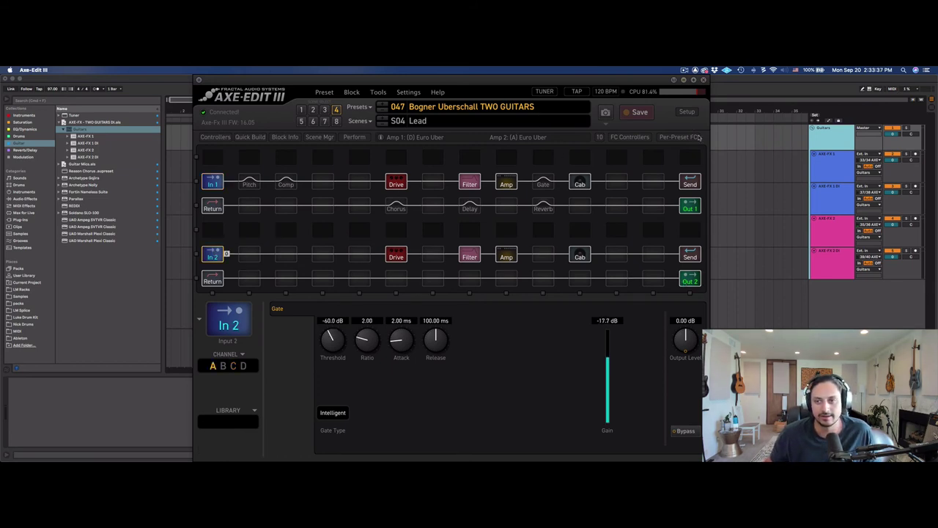
left_click(690, 180)
left_click(212, 207)
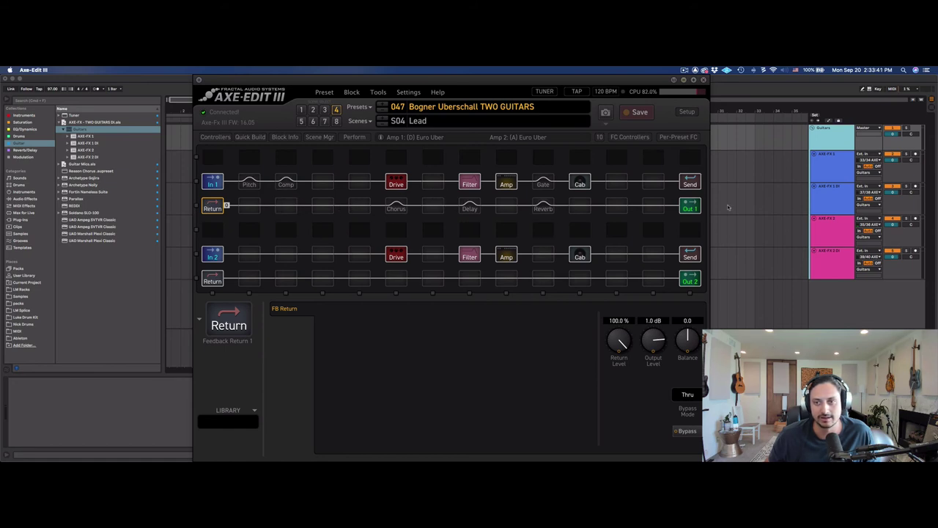
left_click(690, 207)
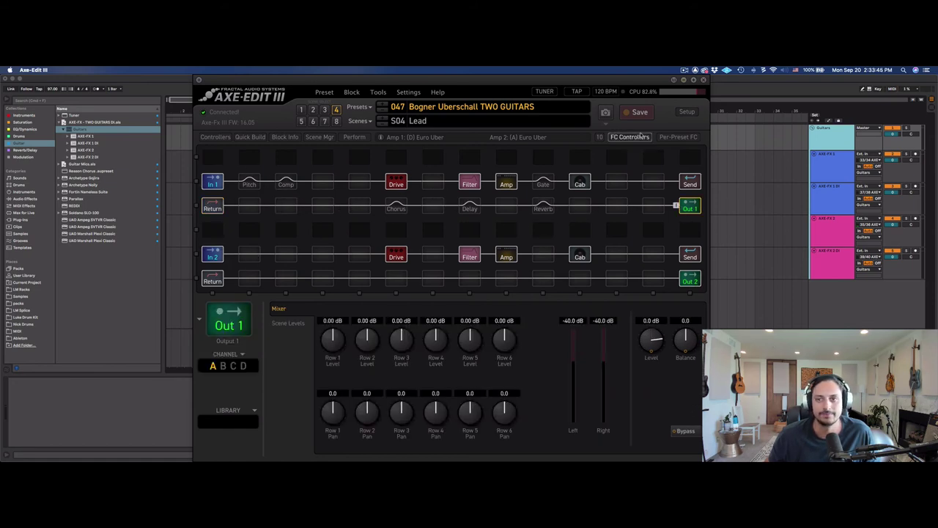
Set the USB Output 7,8 Source to INPUT 2 in the global audio setup.
left_click(687, 112)
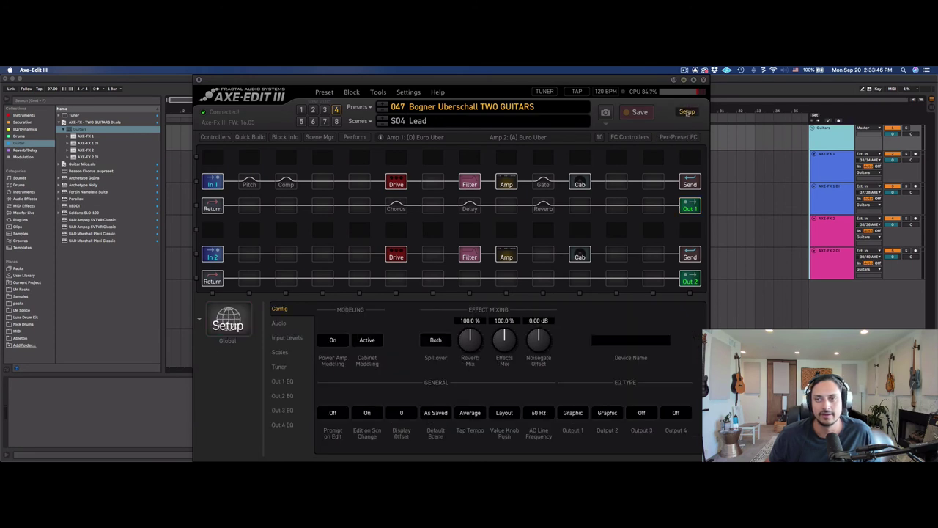
left_click(282, 323)
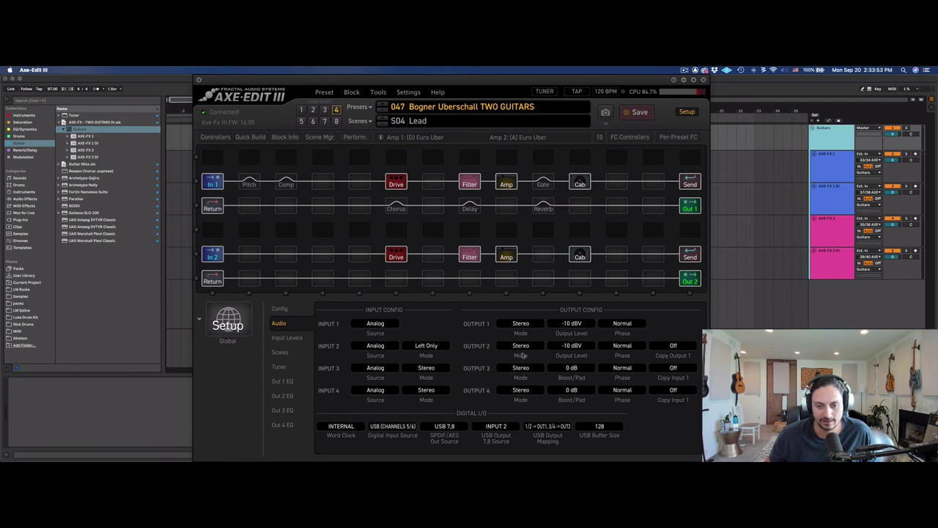
left_click(513, 429)
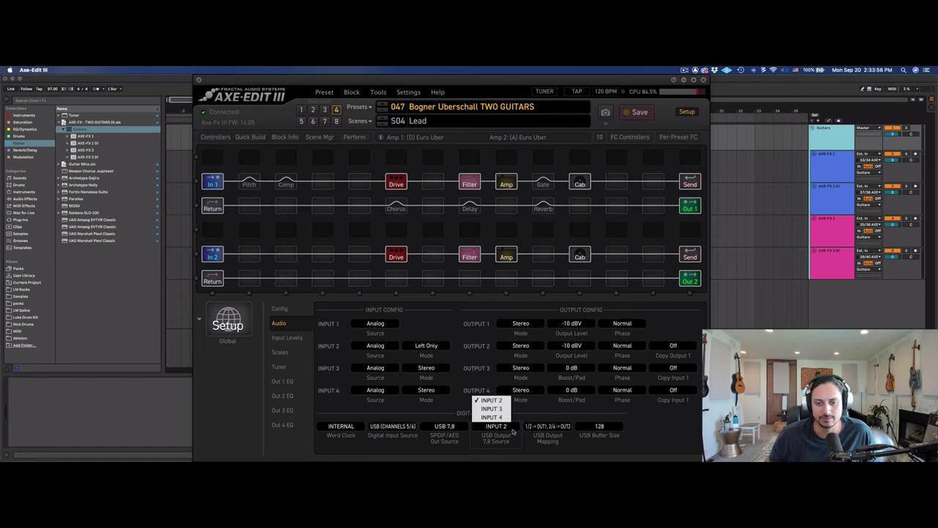
left_click(502, 401)
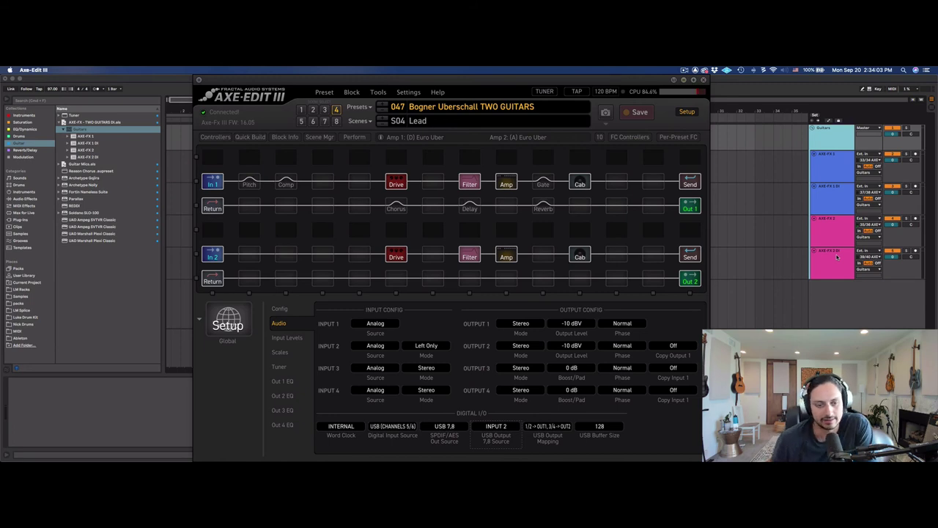
Check the USB and A/D input levels in the global setup and close Axe-Edit III to return to Live.
left_click(298, 337)
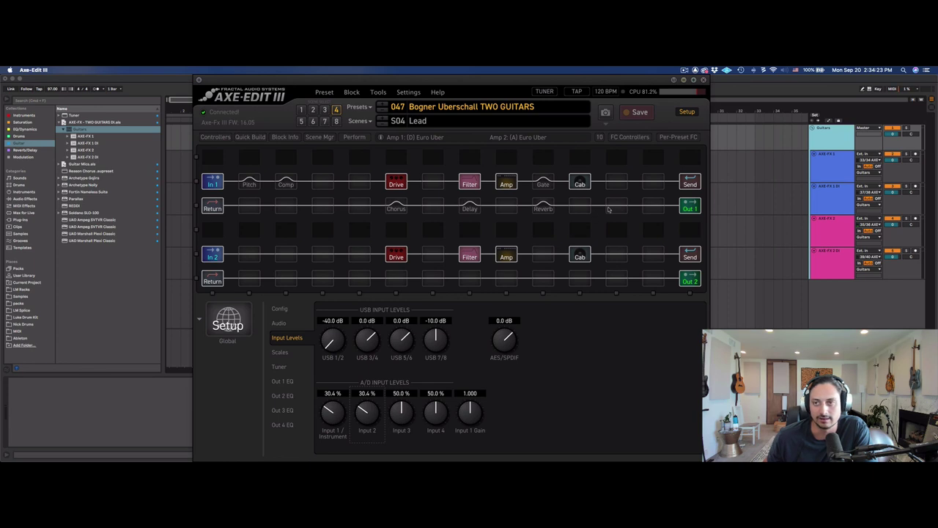
left_click(702, 81)
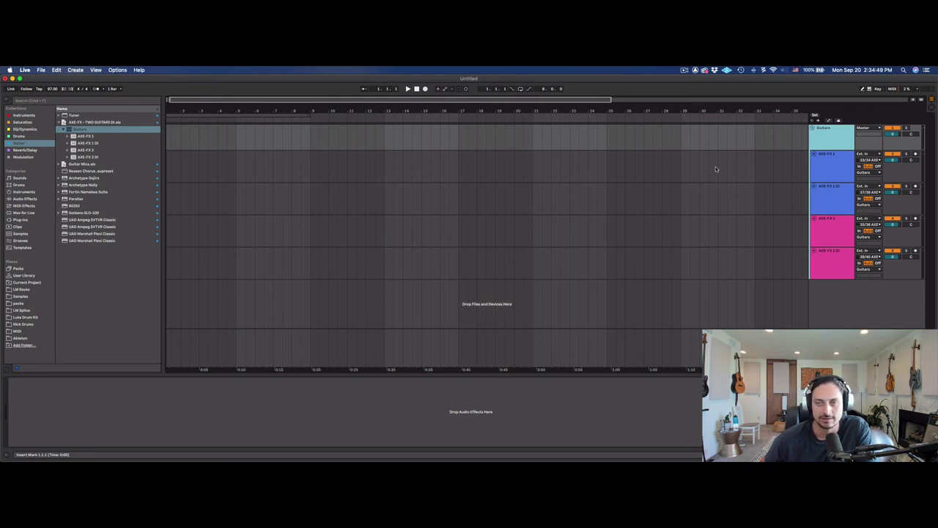
left_click(684, 70)
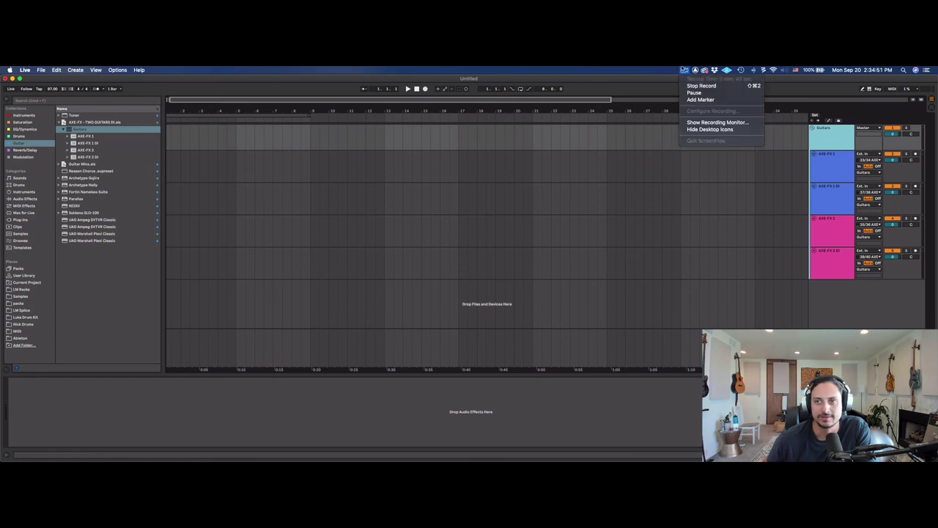